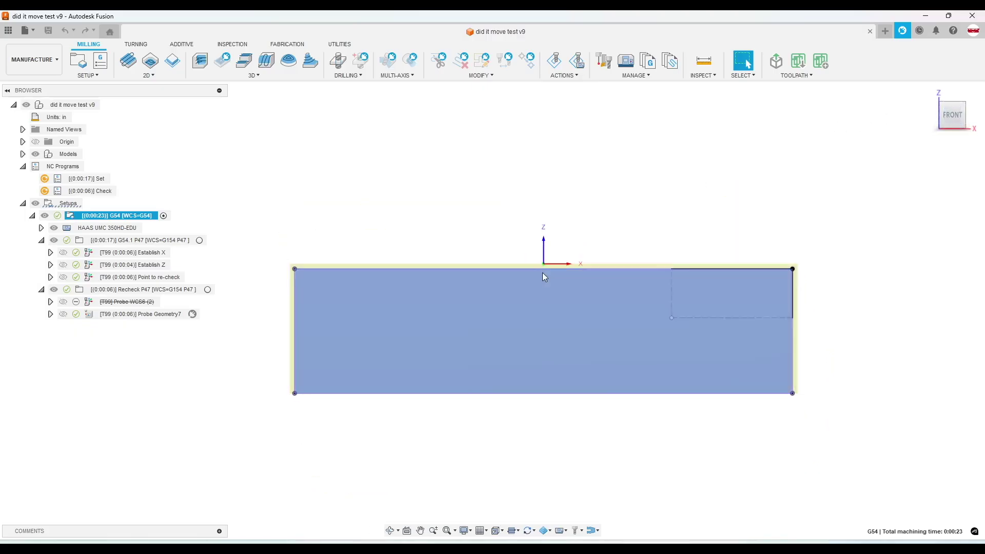
# Step: Orbit the stock to an angled 3D view and preview the Point to re-check probe path
pyautogui.keyDown('shift'); pyautogui.moveTo(525, 206); pyautogui.dragTo(596, 291, button='middle'); pyautogui.keyUp('shift')
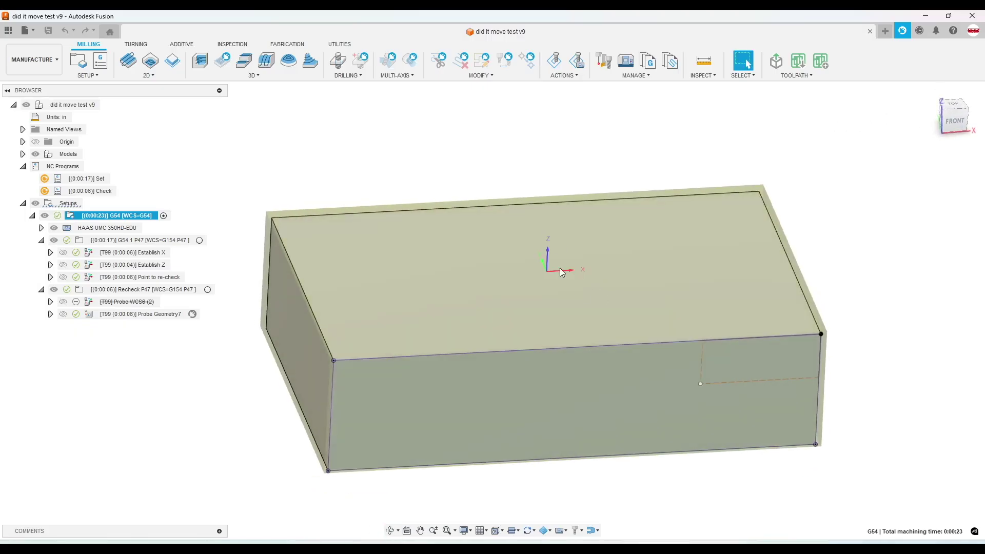
pyautogui.click(145, 277)
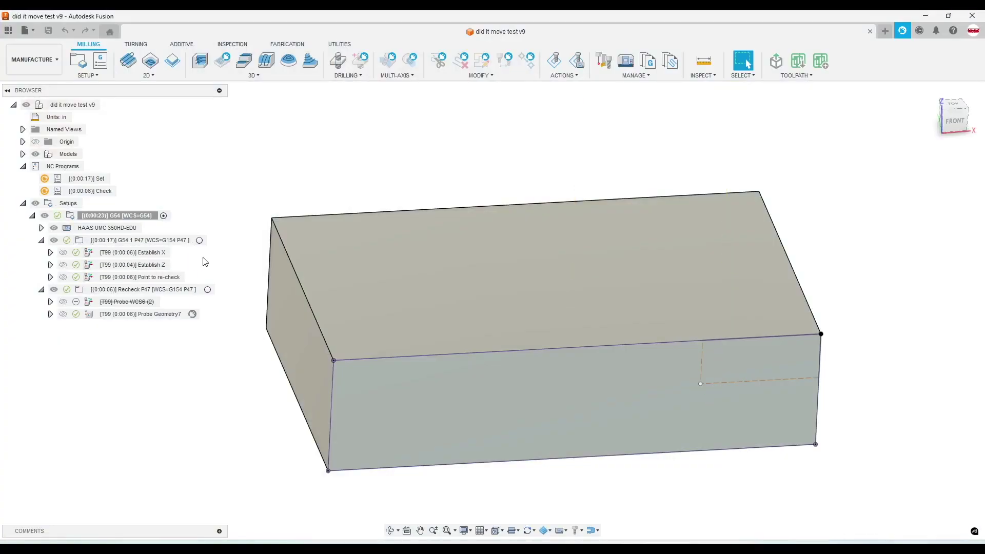
# Step: Reopen the Point to re-check operation for editing and show its Geometry settings
pyautogui.doubleClick(159, 278)
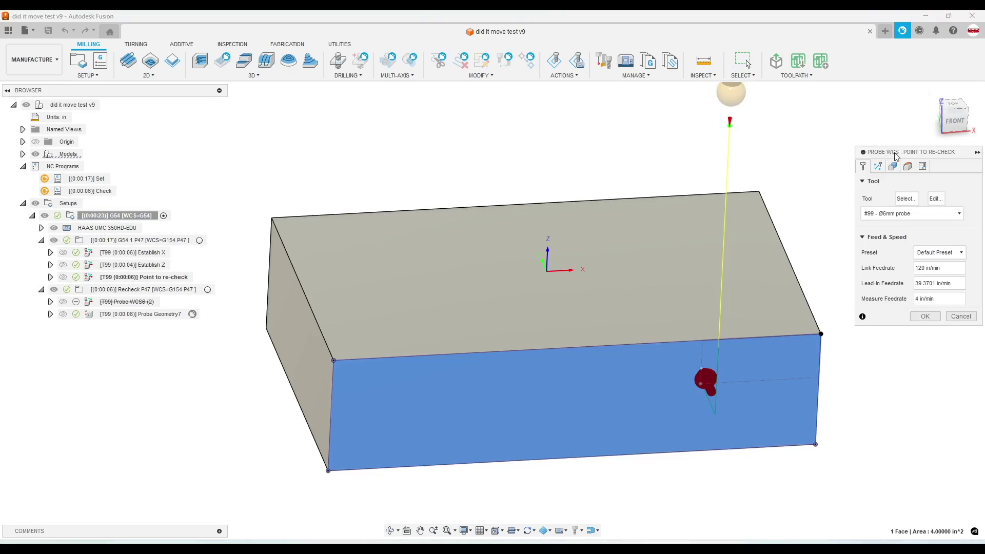
pyautogui.press('Escape')
pyautogui.click(88, 75)
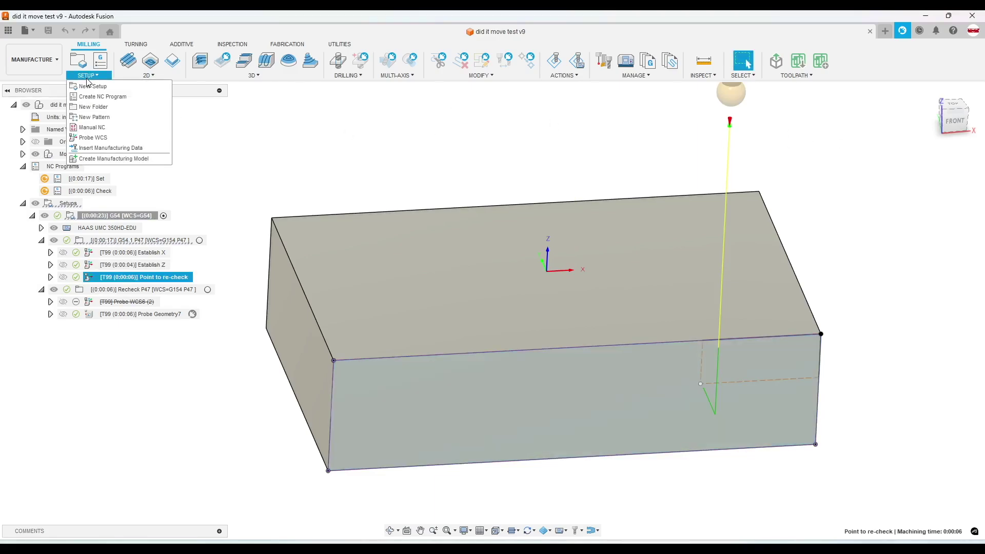
pyautogui.press('Escape')
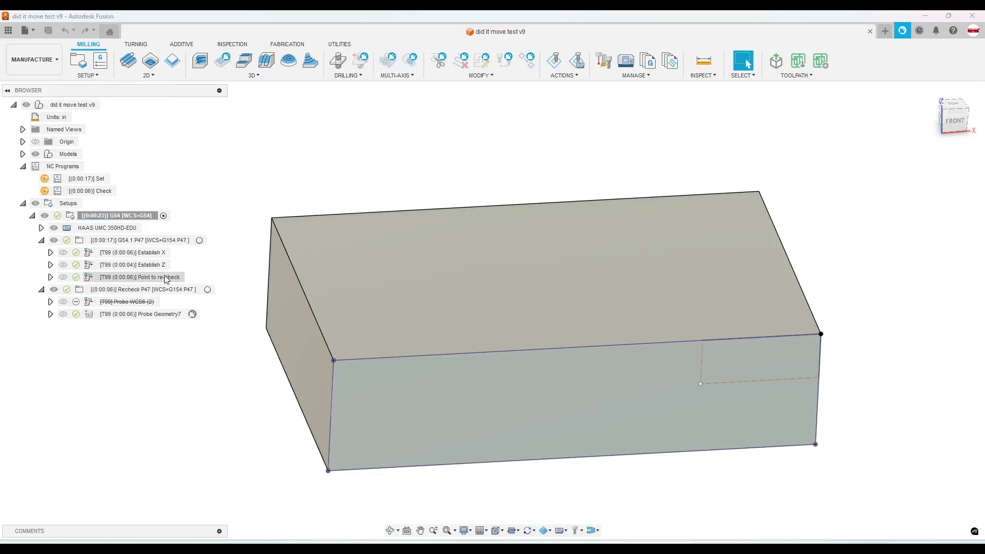
pyautogui.doubleClick(149, 277)
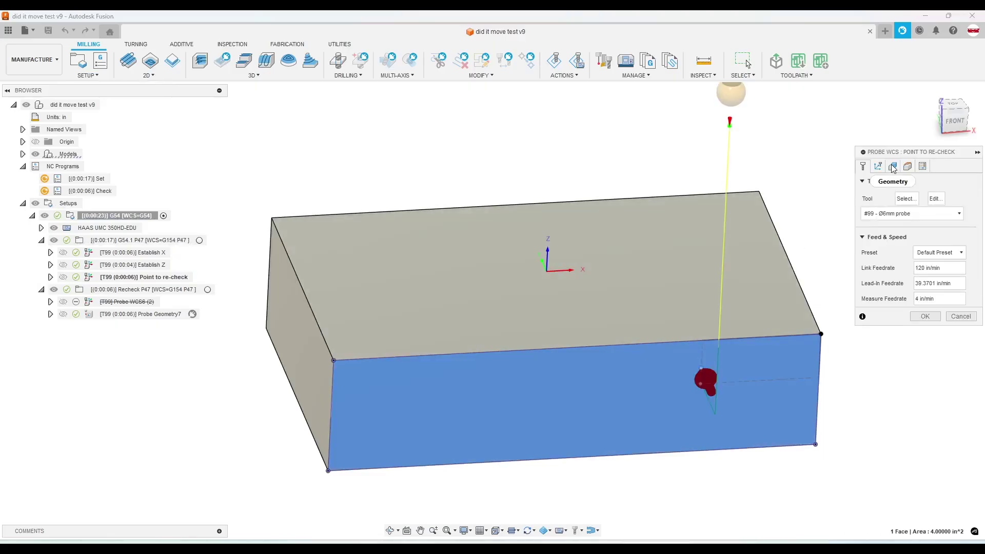
pyautogui.click(892, 165)
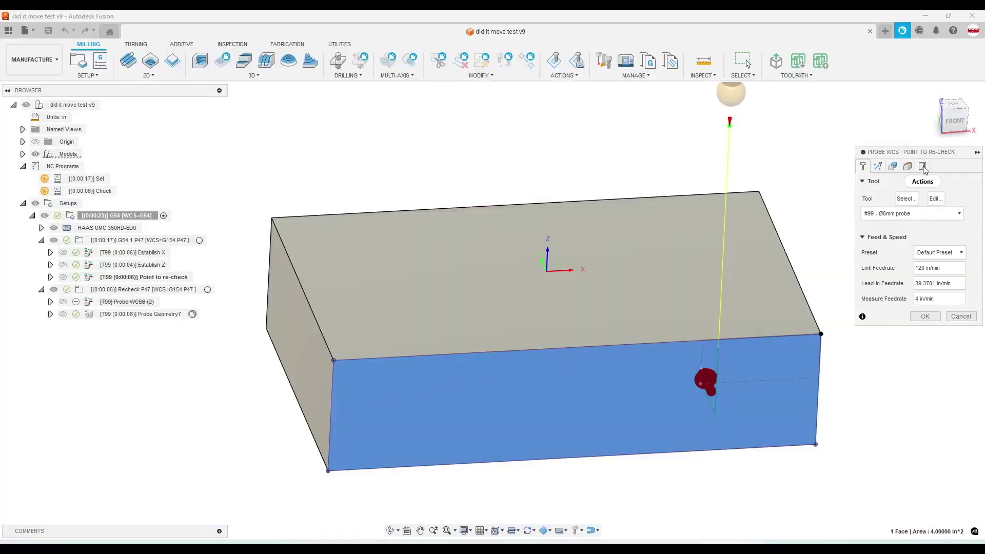
# Step: Check that the Actions tab's WCS field reads 54, then cancel the Point to re-check settings
pyautogui.click(922, 167)
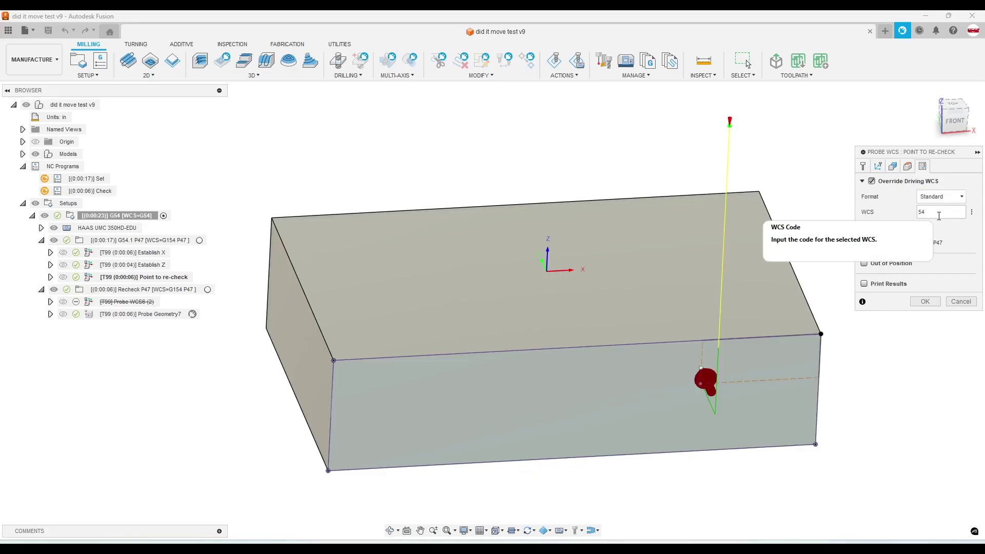
pyautogui.click(932, 212)
pyautogui.click(960, 302)
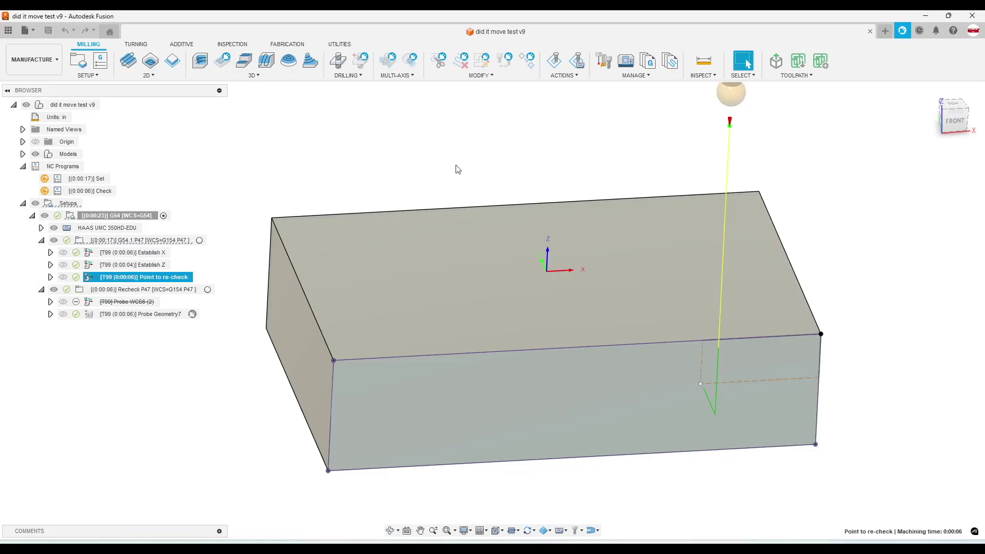
# Step: Preview the probe path over the G54 stock, recheck the WCS override updating G154 P47, and cancel
pyautogui.click(103, 216)
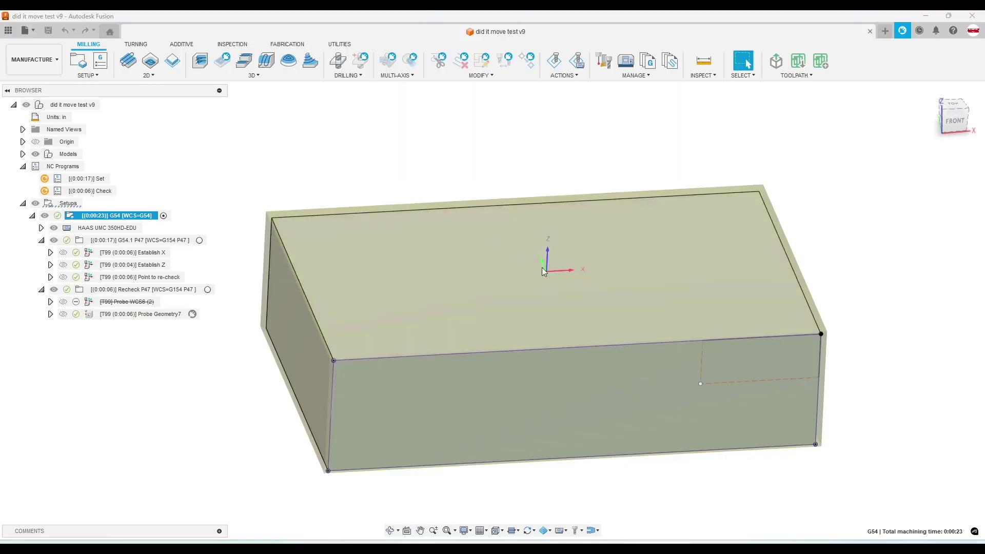
pyautogui.click(149, 277)
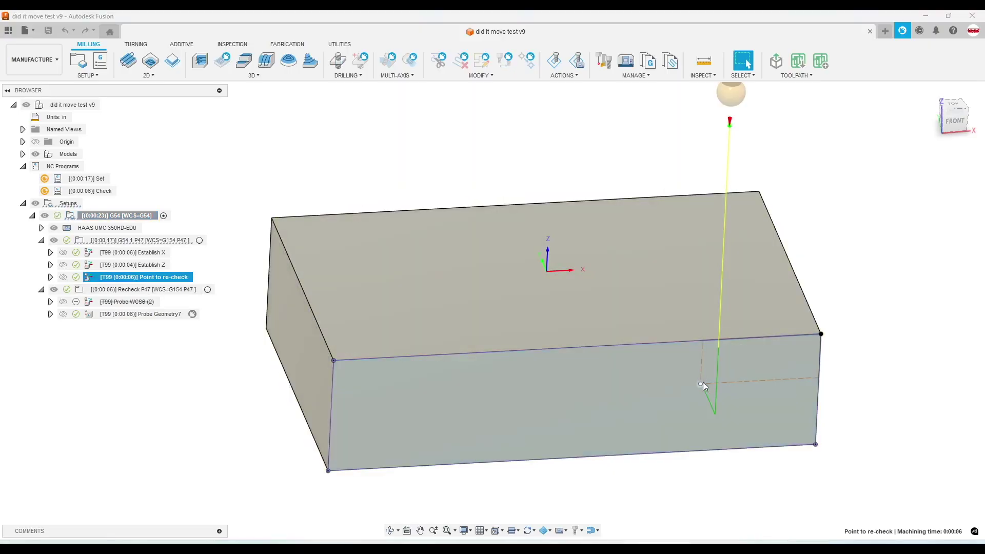
pyautogui.click(701, 383)
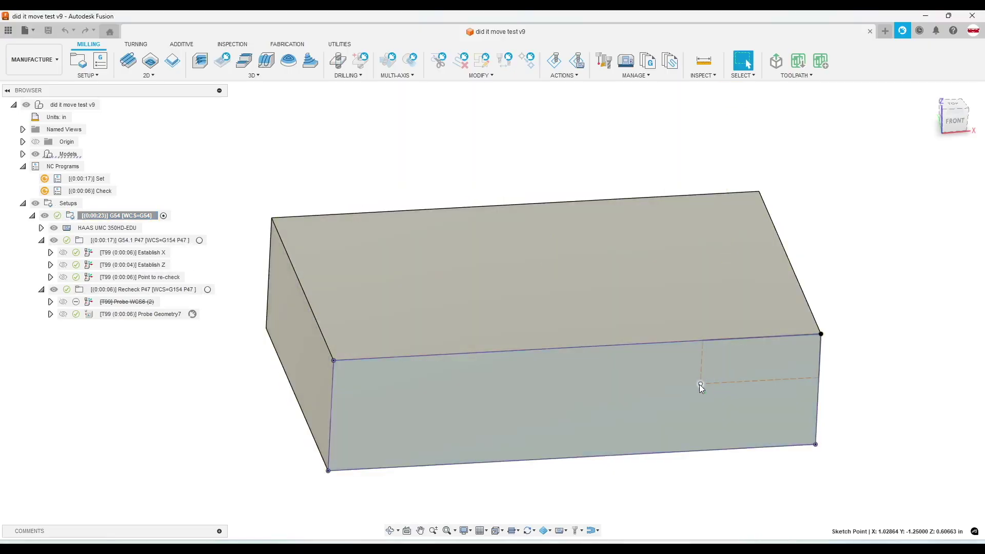
pyautogui.doubleClick(164, 277)
pyautogui.click(922, 167)
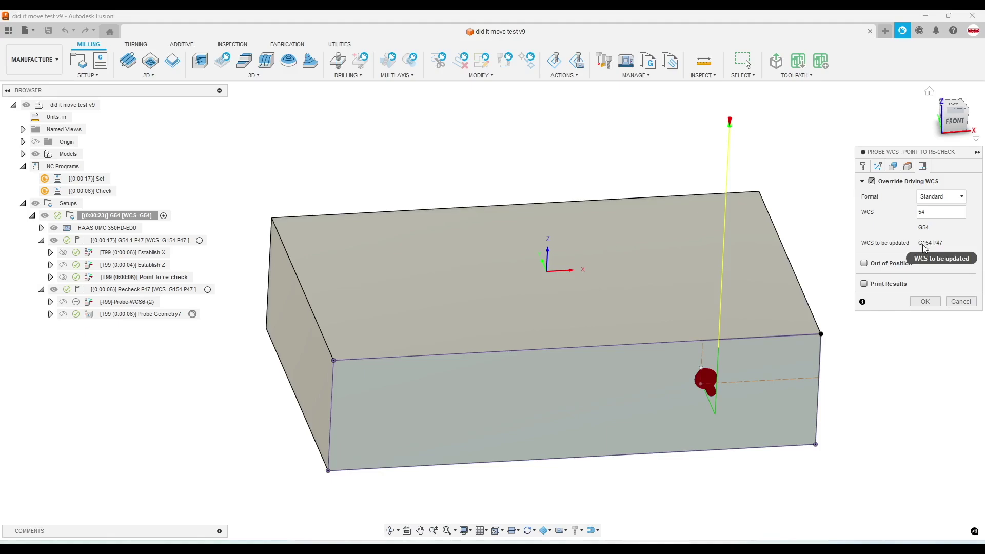
pyautogui.moveTo(928, 248)
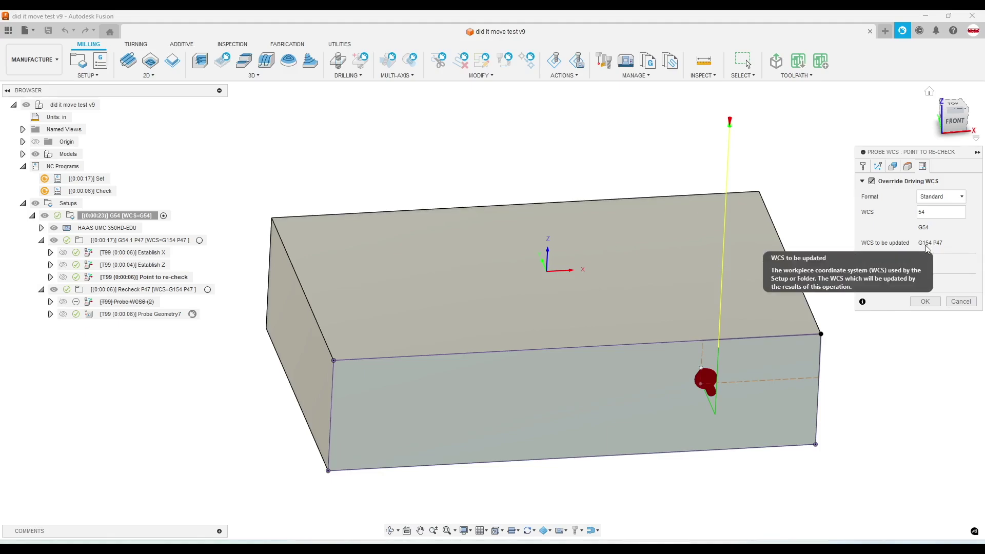
pyautogui.click(963, 303)
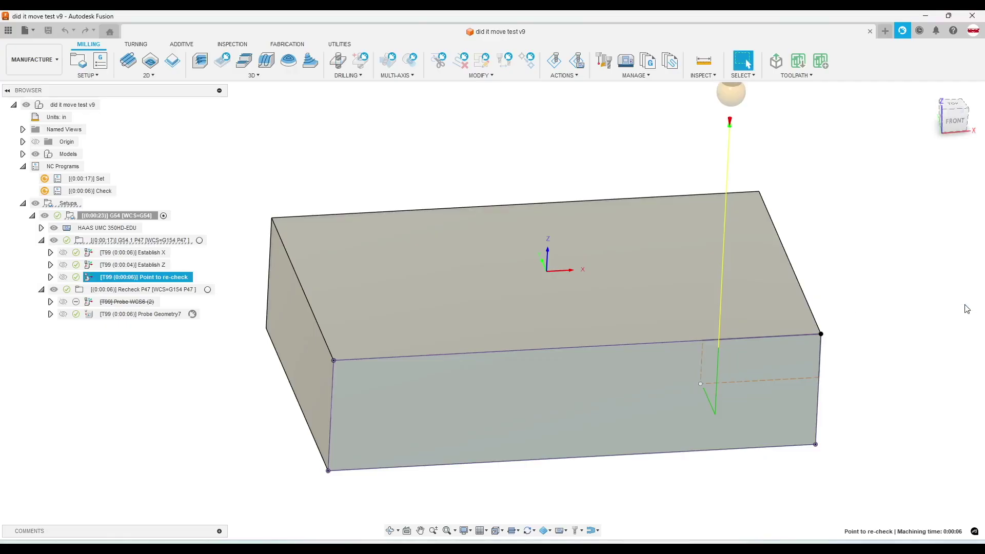
pyautogui.click(239, 186)
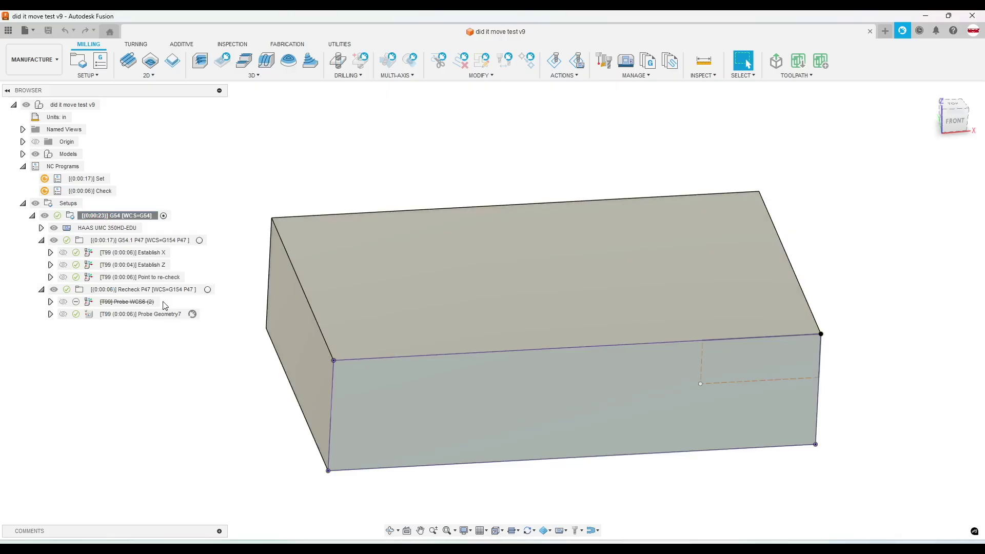
pyautogui.rightClick(127, 279)
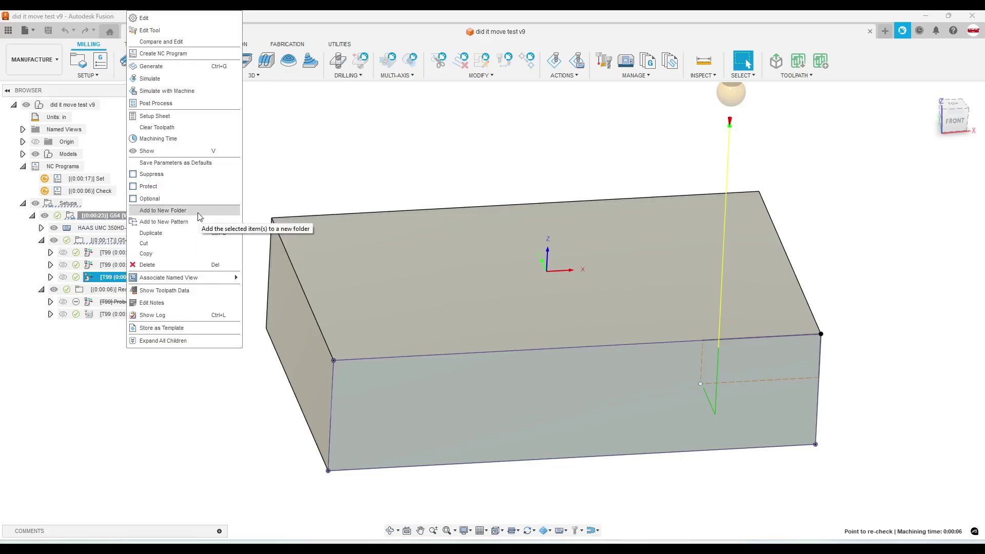
pyautogui.click(163, 211)
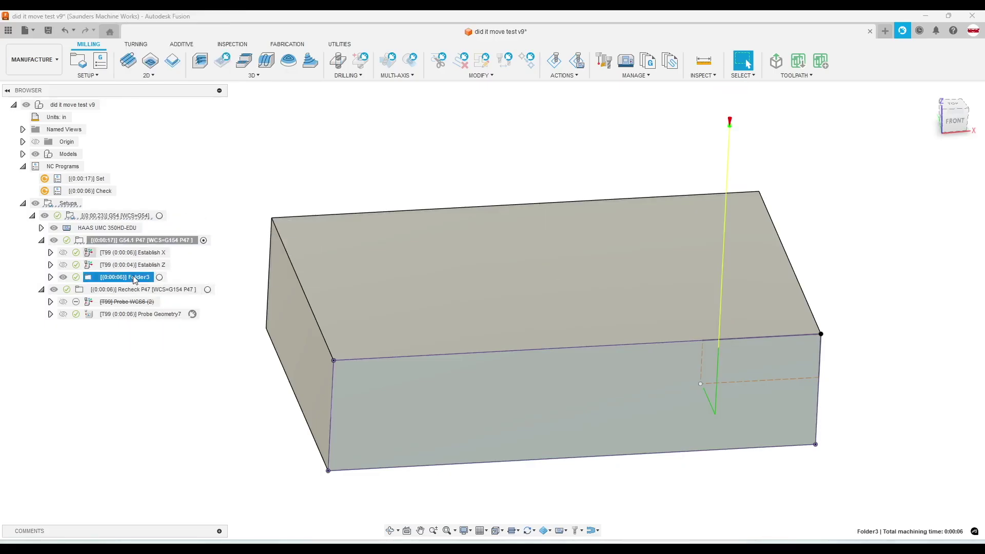
pyautogui.click(51, 277)
pyautogui.doubleClick(139, 278)
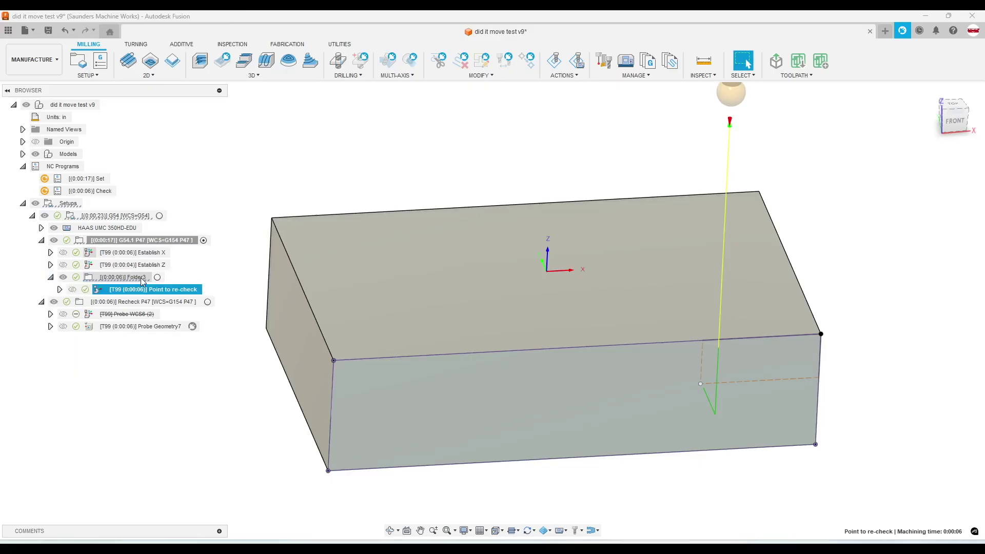
pyautogui.click(918, 167)
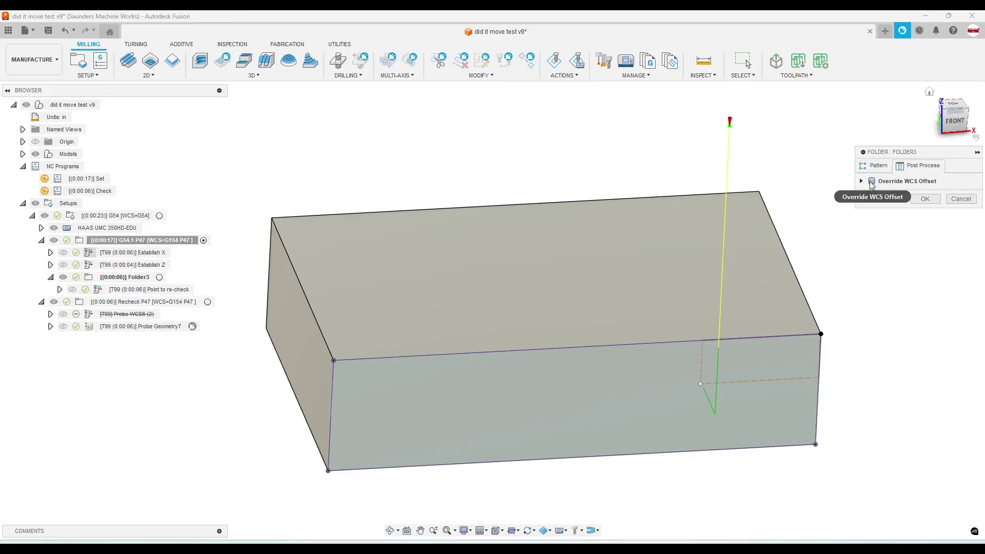
pyautogui.click(964, 199)
# Step: Undo the two folder changes and confirm the G54.1 P47 folder's WCS override is 47
pyautogui.hotkey('ctrl', 'z')
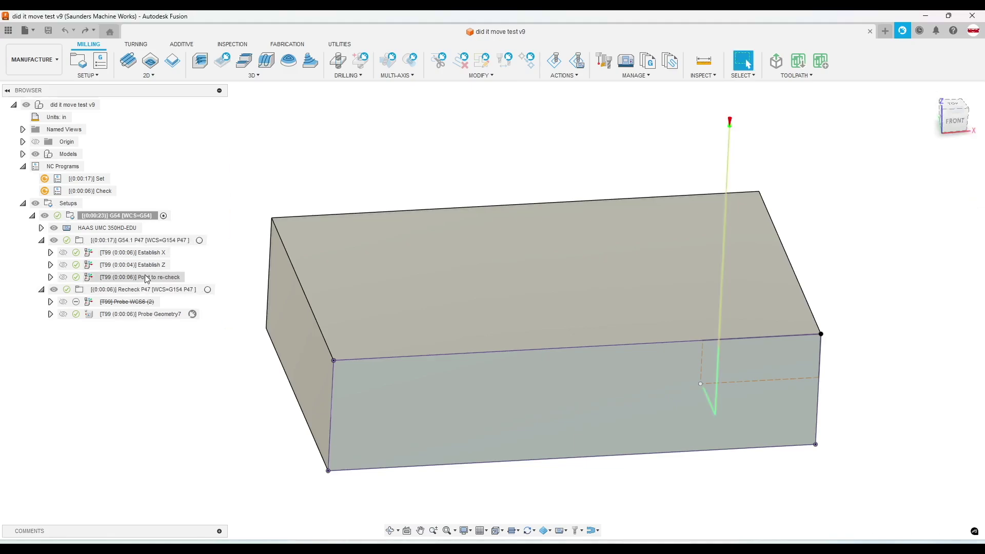
pyautogui.hotkey('ctrl', 'z')
pyautogui.click(129, 252)
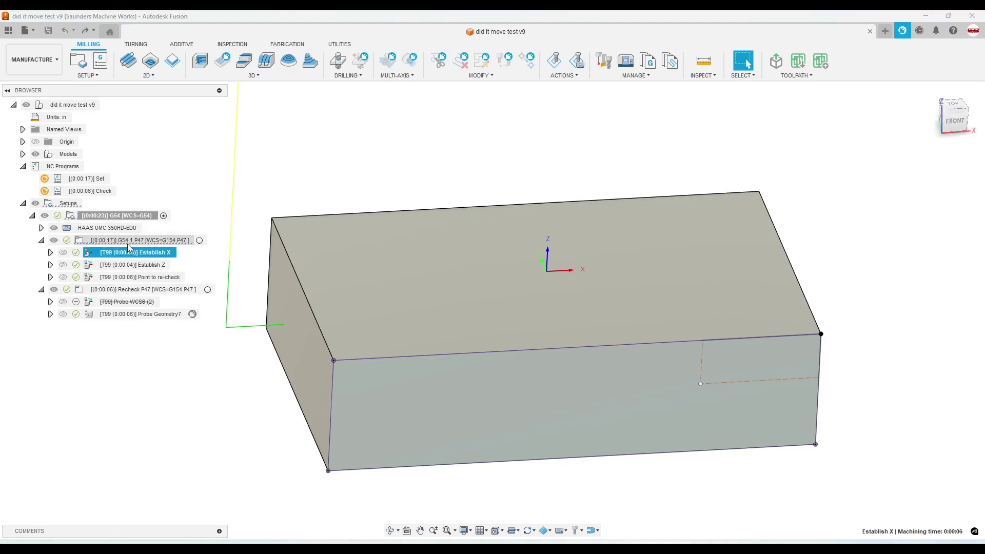
pyautogui.doubleClick(141, 240)
pyautogui.click(914, 172)
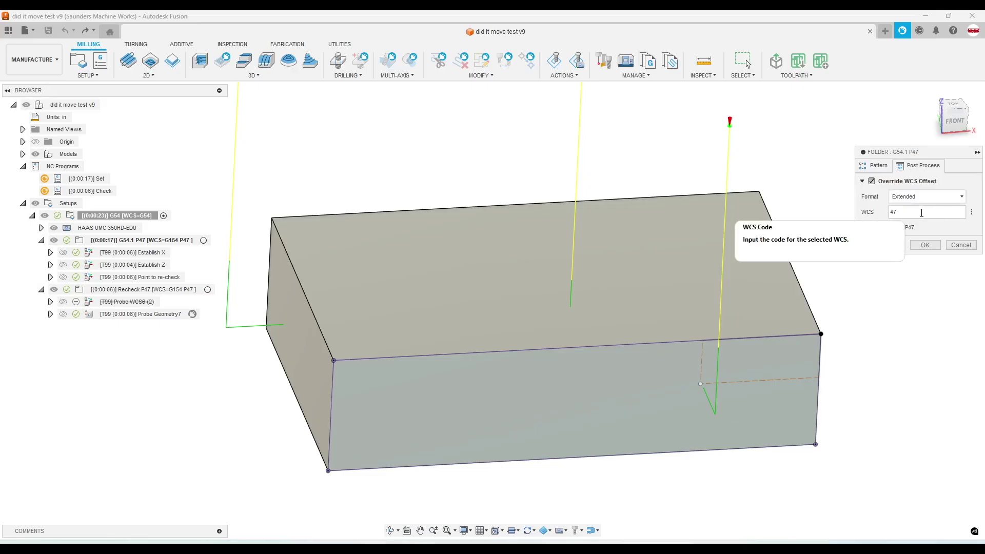
pyautogui.press('Return')
# Step: Select the probing operations, ending with Establish X and Establish Z selected
pyautogui.click(135, 252)
pyautogui.keyDown('shift'); pyautogui.click(158, 277); pyautogui.keyUp('shift')
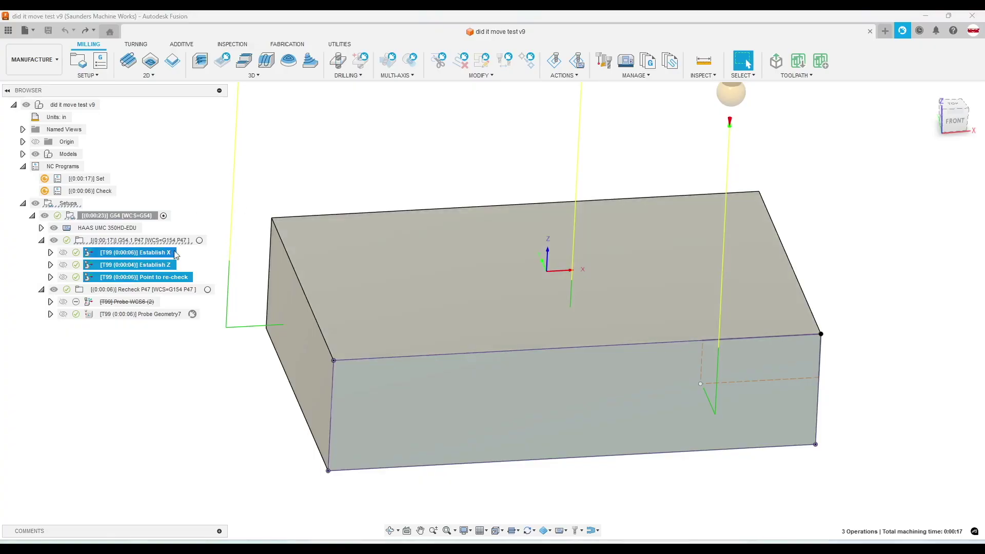
pyautogui.press('Escape')
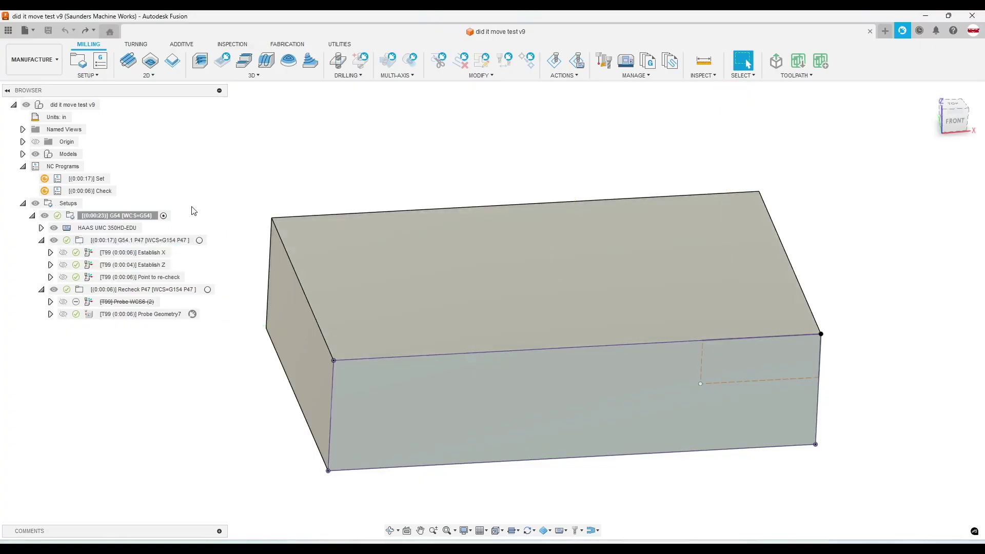
pyautogui.click(157, 254)
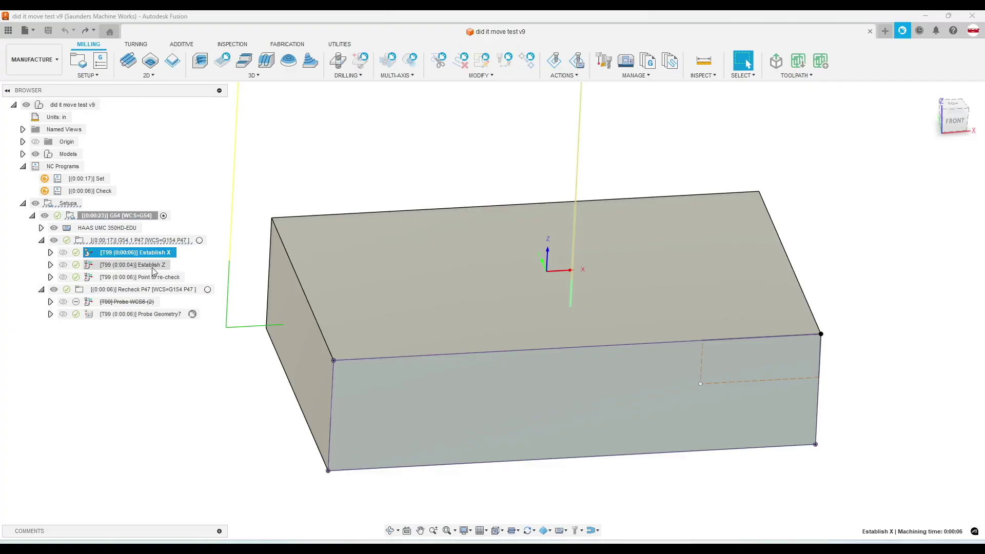
pyautogui.keyDown('ctrl'); pyautogui.click(154, 265); pyautogui.keyUp('ctrl')
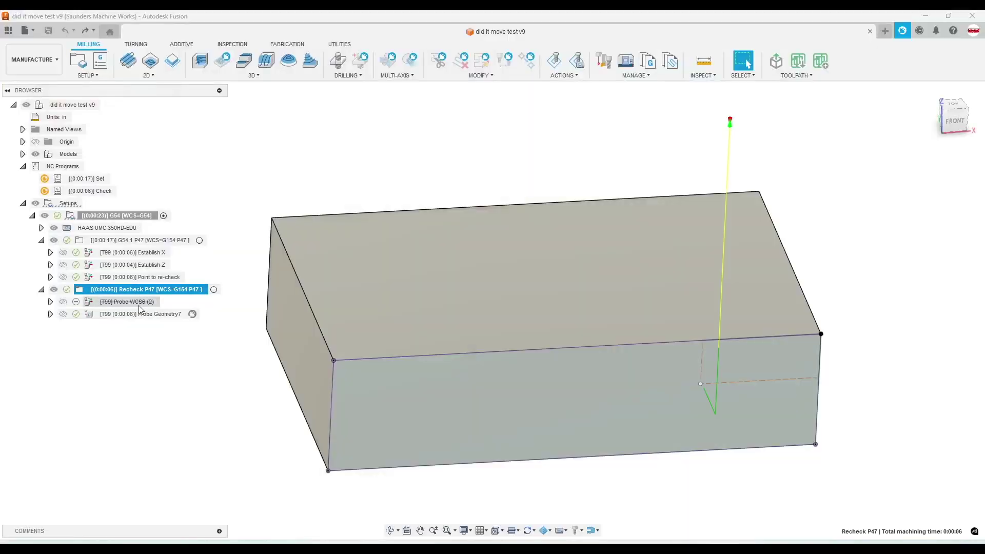
# Step: Select Probe Geometry7 and bring up the INSPECTION tab's probing operations
pyautogui.click(141, 314)
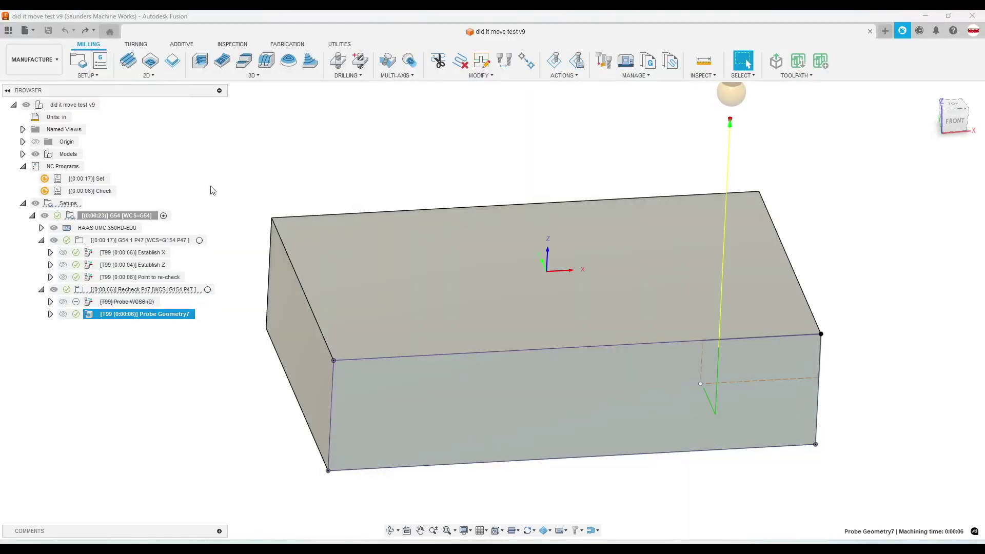
pyautogui.click(232, 44)
pyautogui.click(150, 76)
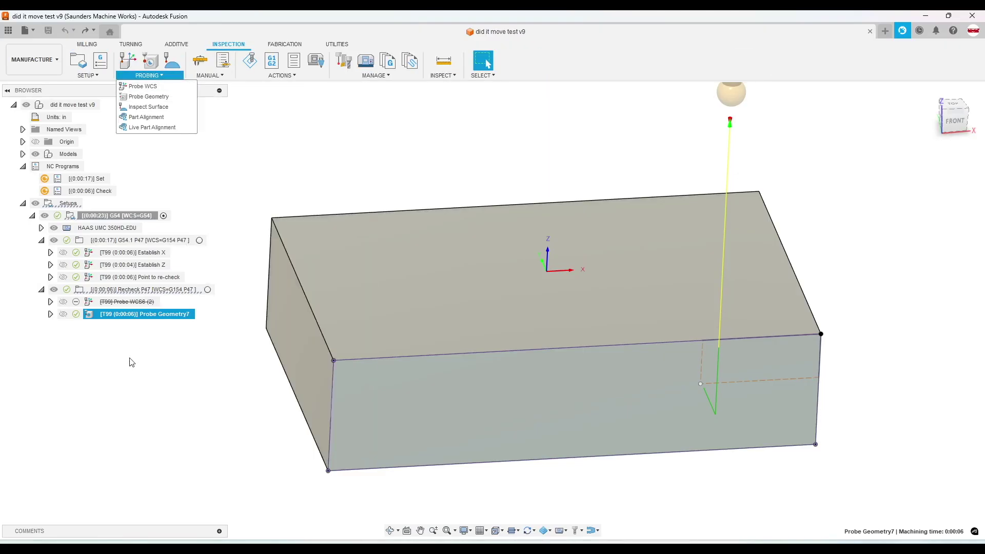
# Step: Review Probe Geometry7's Heights, Actions and Geometry settings, keeping Stop with message, and cancel
pyautogui.doubleClick(144, 313)
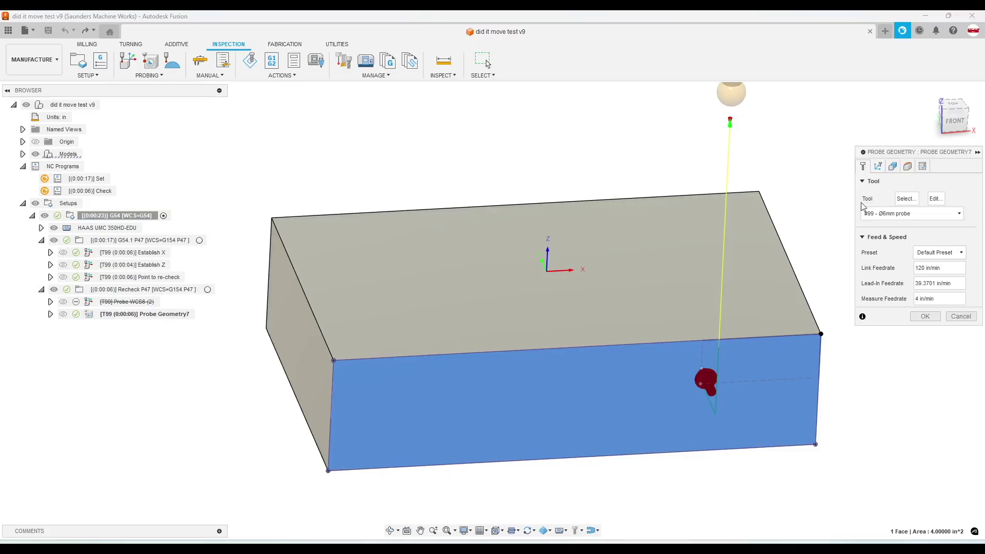
pyautogui.click(892, 166)
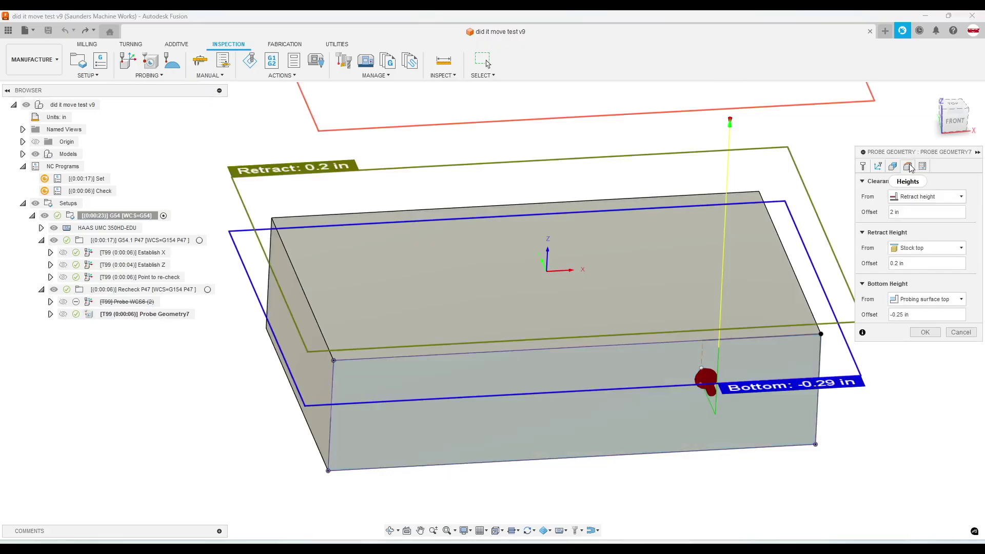
pyautogui.click(922, 166)
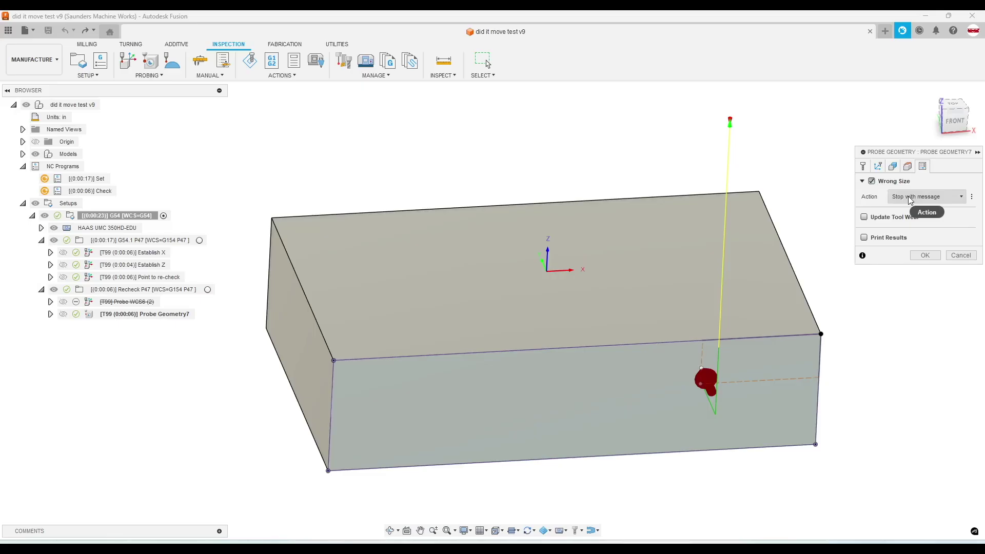
pyautogui.click(940, 196)
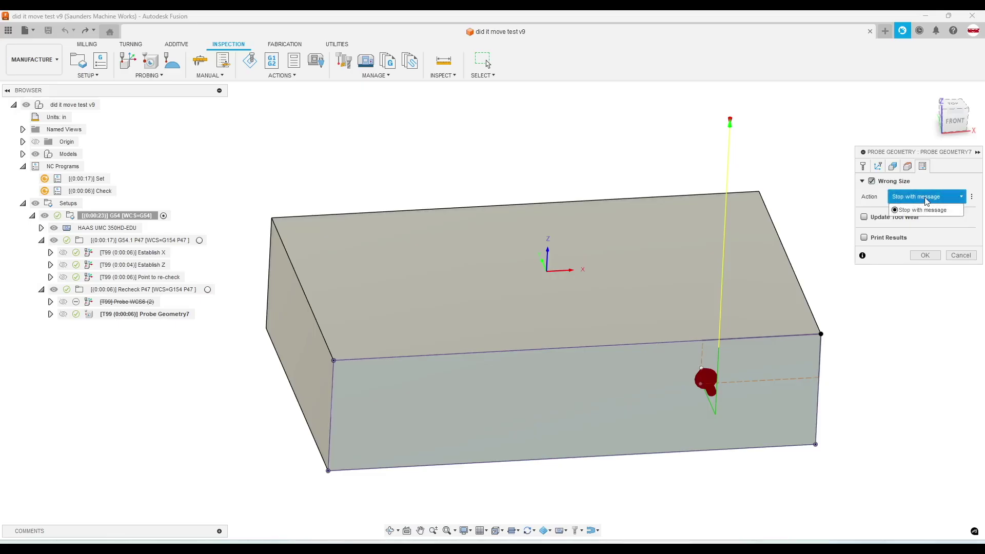
pyautogui.click(927, 200)
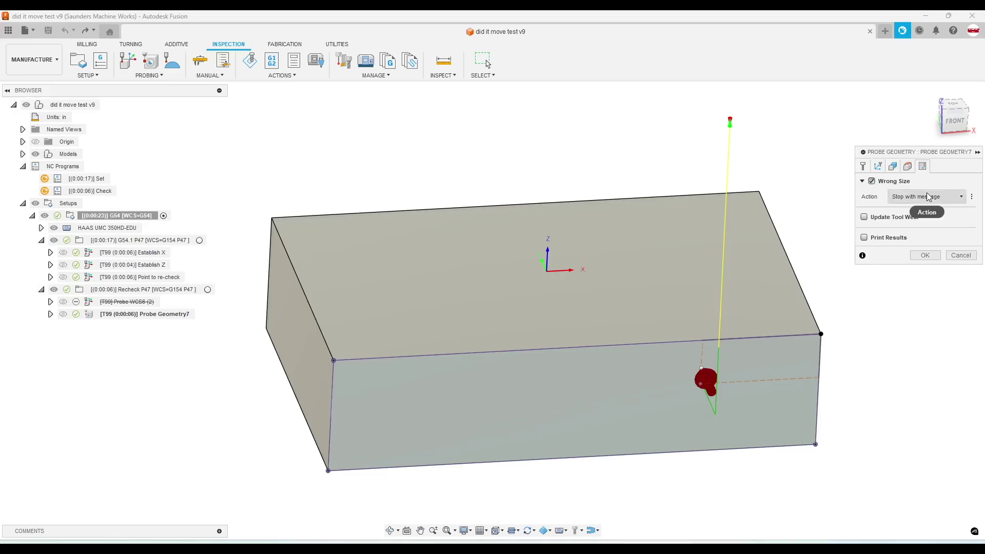
pyautogui.click(893, 167)
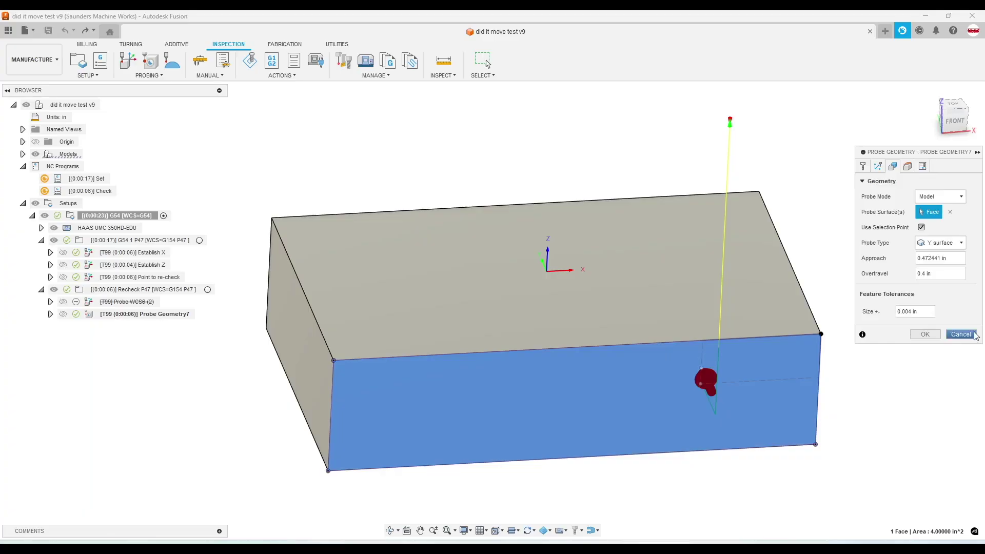
pyautogui.click(961, 335)
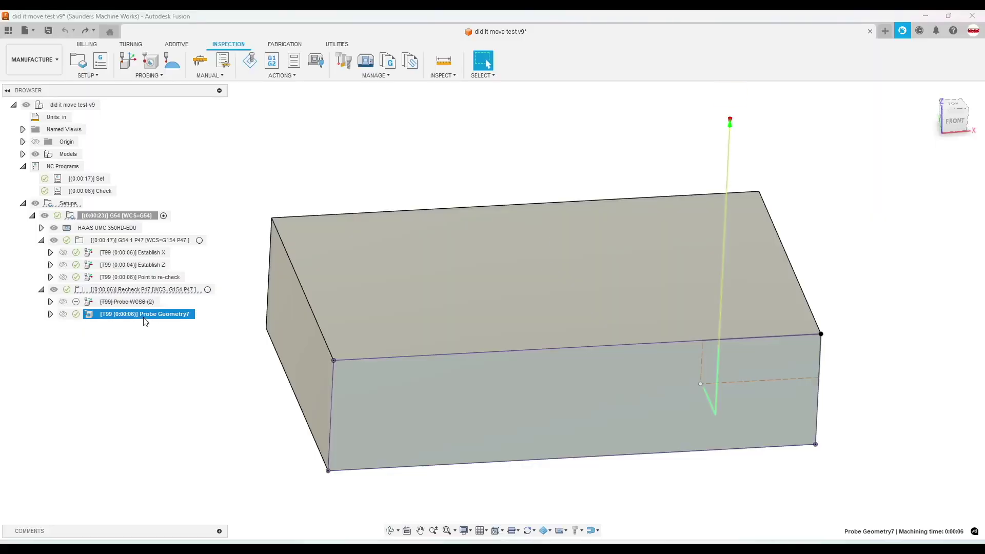
pyautogui.click(136, 291)
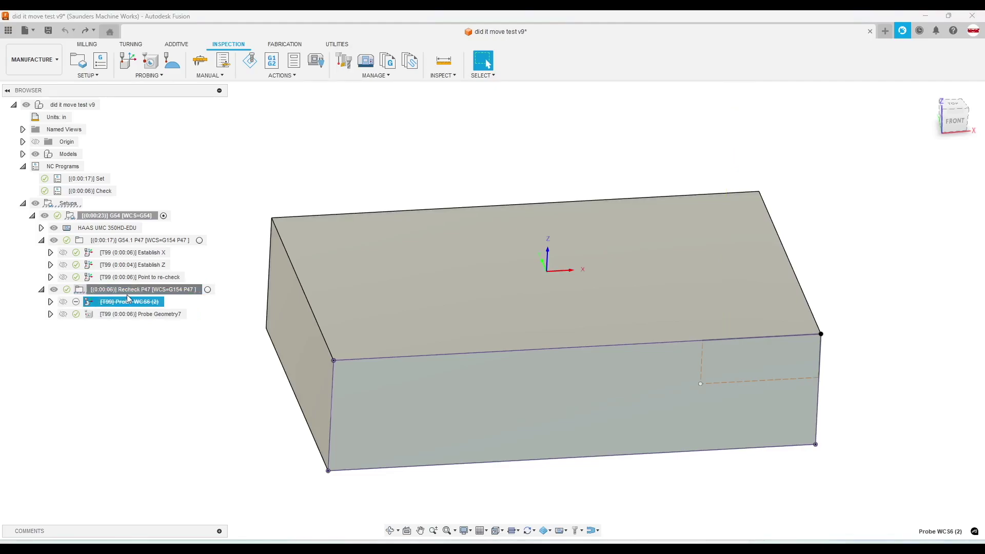
pyautogui.doubleClick(127, 292)
pyautogui.click(918, 166)
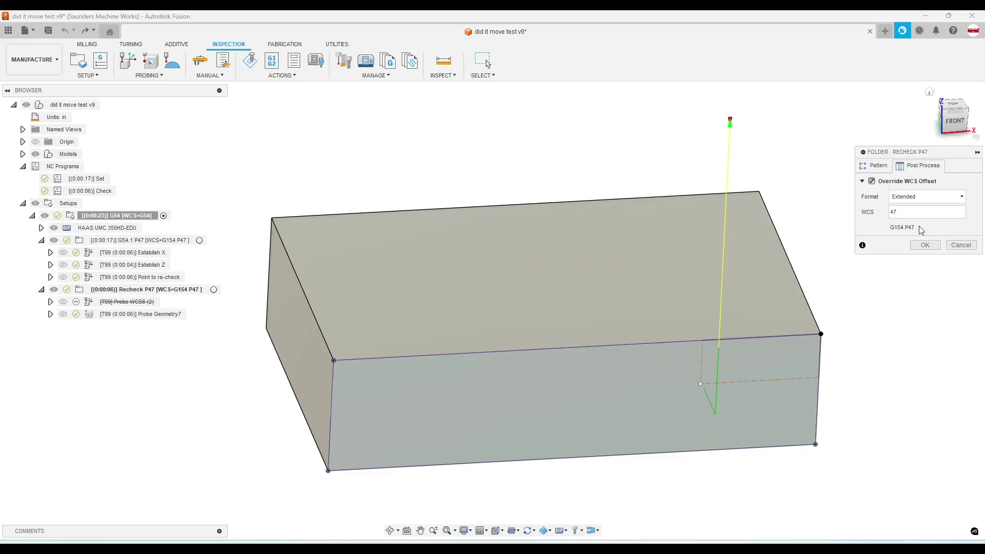
pyautogui.click(965, 245)
pyautogui.click(148, 278)
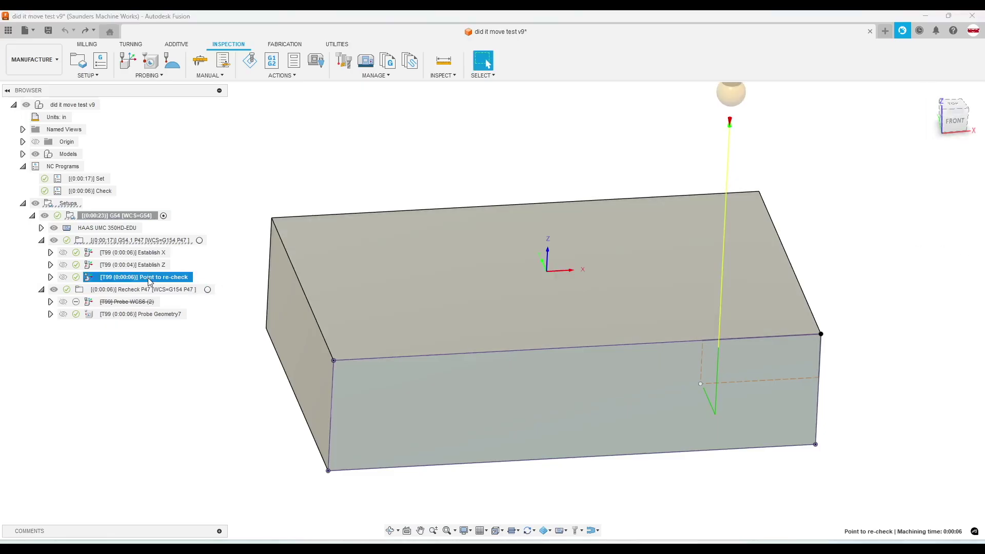
pyautogui.click(146, 252)
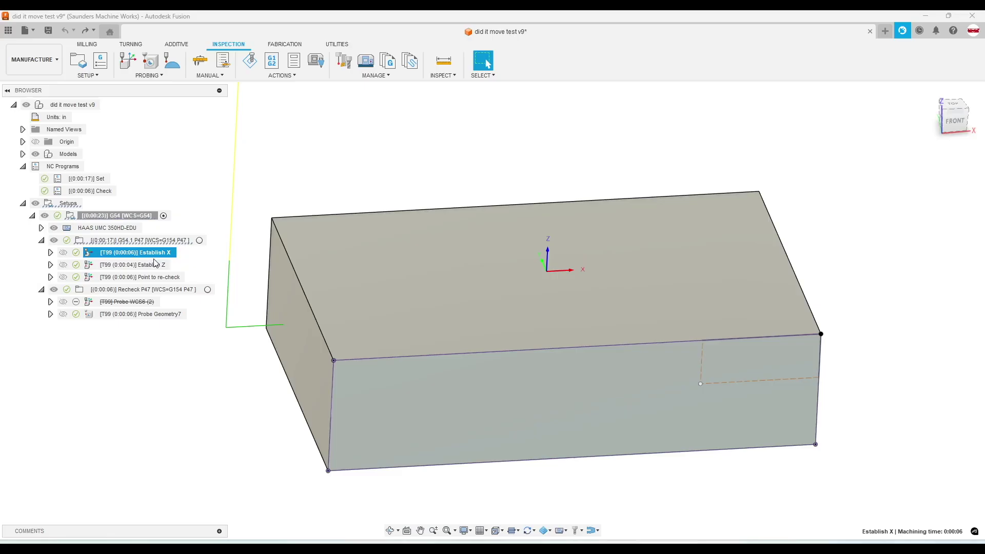
pyautogui.keyDown('ctrl'); pyautogui.click(146, 266); pyautogui.keyUp('ctrl')
pyautogui.keyDown('ctrl'); pyautogui.click(146, 266); pyautogui.keyUp('ctrl')
pyautogui.keyDown('ctrl'); pyautogui.click(146, 267); pyautogui.keyUp('ctrl')
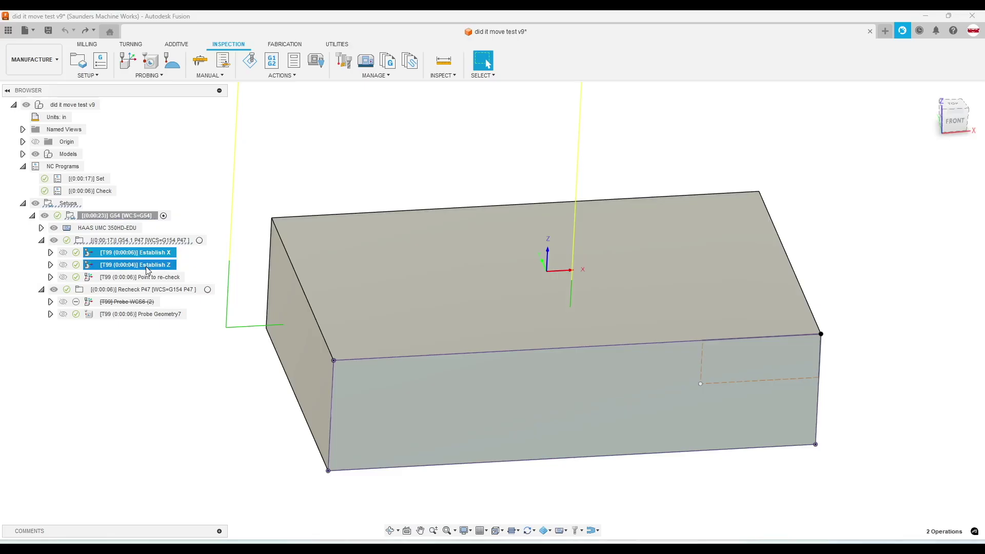
pyautogui.click(134, 290)
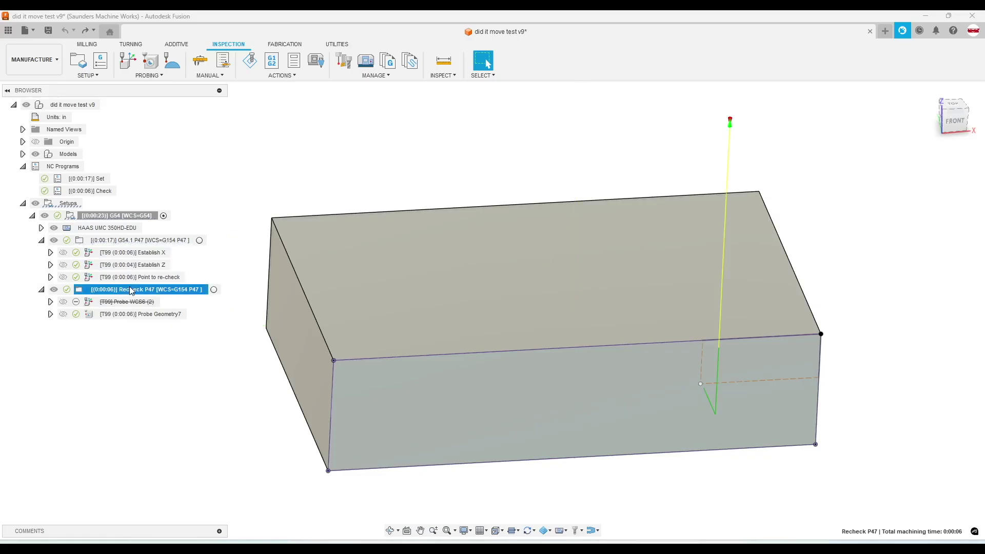
pyautogui.click(136, 314)
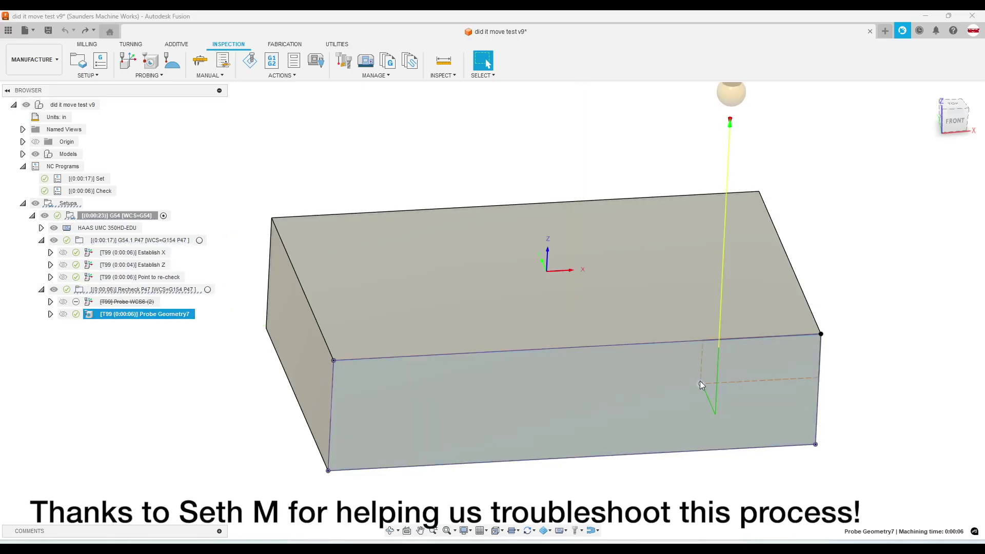